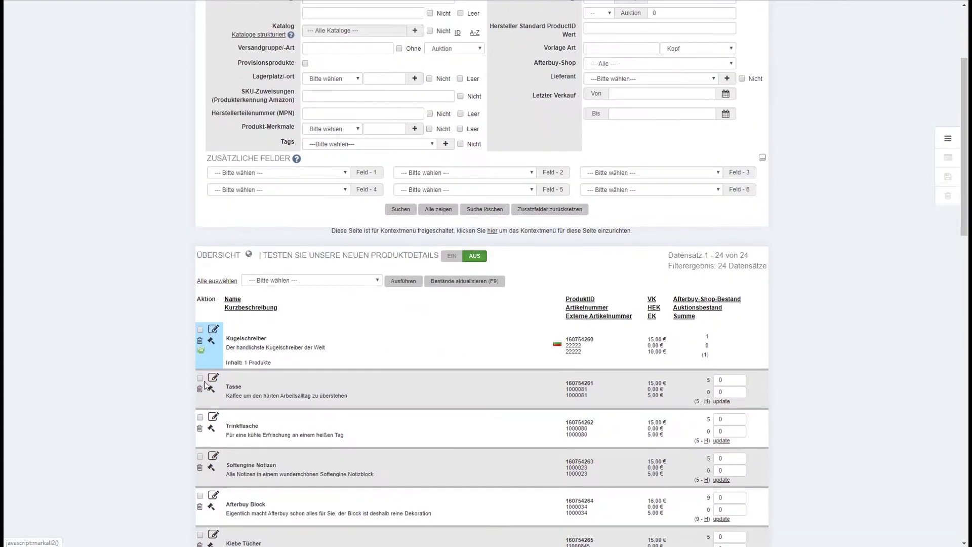
Select all listed products and run the action Nachbestellung erfassen Beta on them
left_click(216, 281)
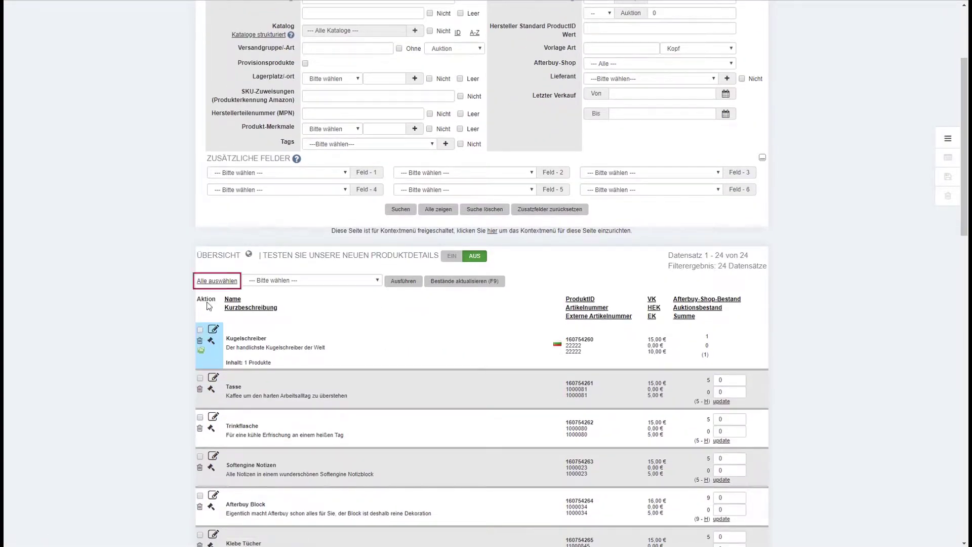
left_click(275, 281)
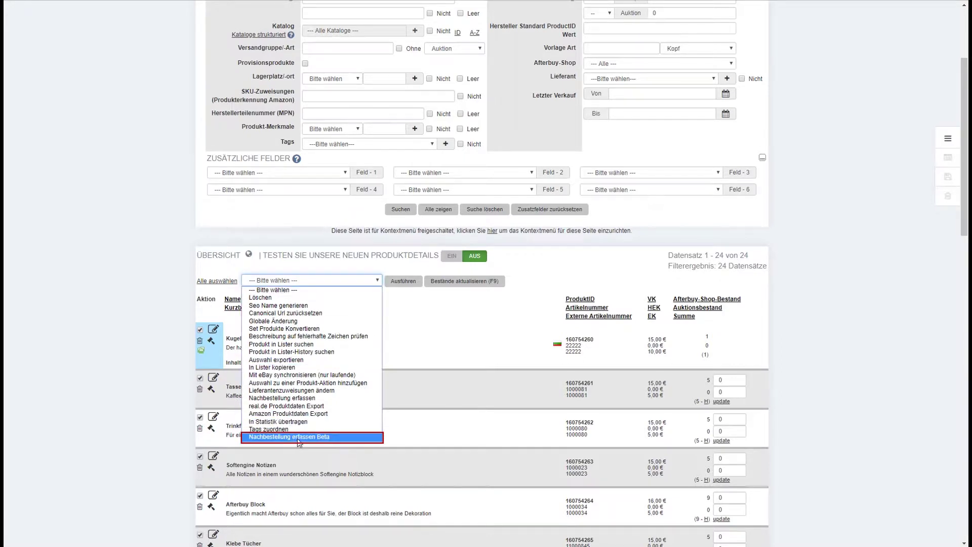
left_click(301, 438)
left_click(396, 285)
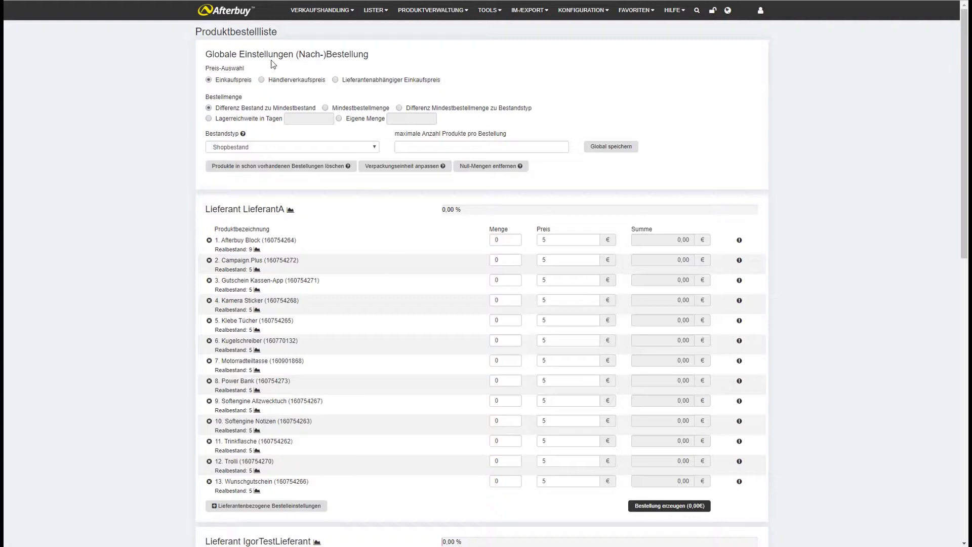
Set the order quantity to Lagerreichweite in Tagen with 100 days and save it globally
scroll(292, 123, "down", 1)
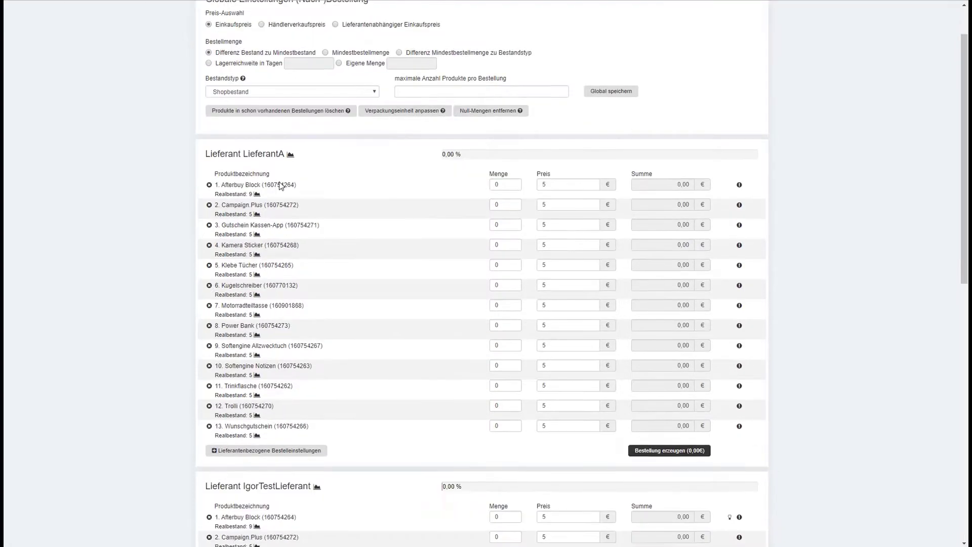
scroll(284, 172, "down", 3)
scroll(278, 193, "up", 2)
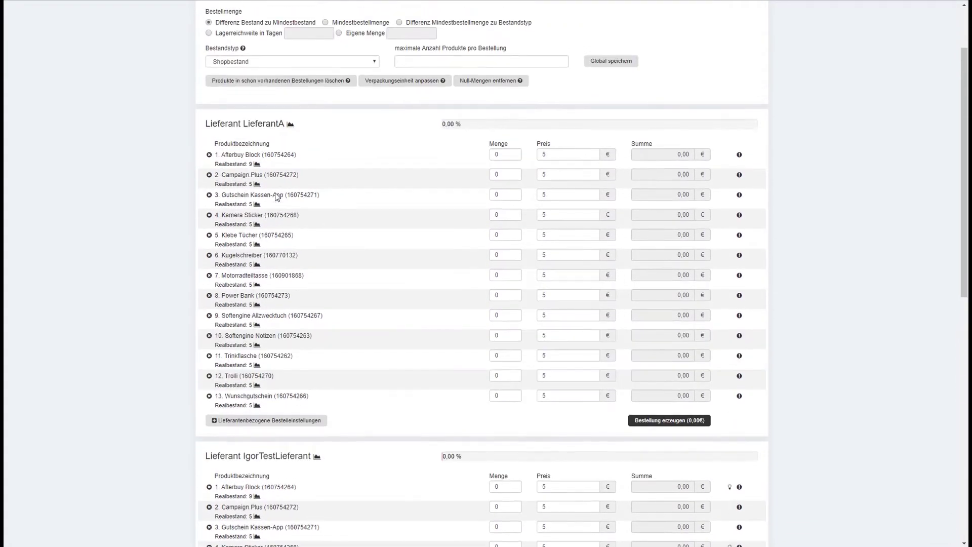
scroll(276, 197, "up", 2)
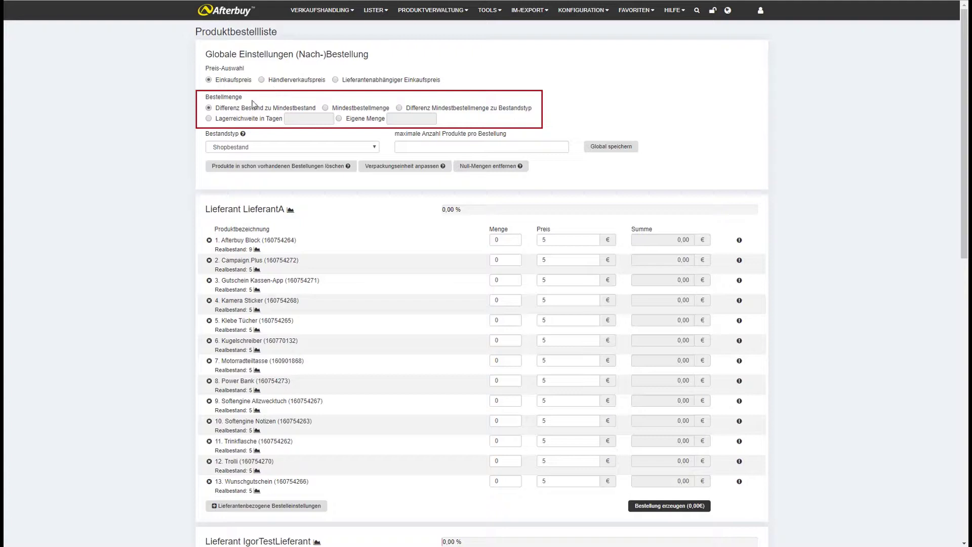
left_click(209, 118)
left_click(294, 119)
type("100")
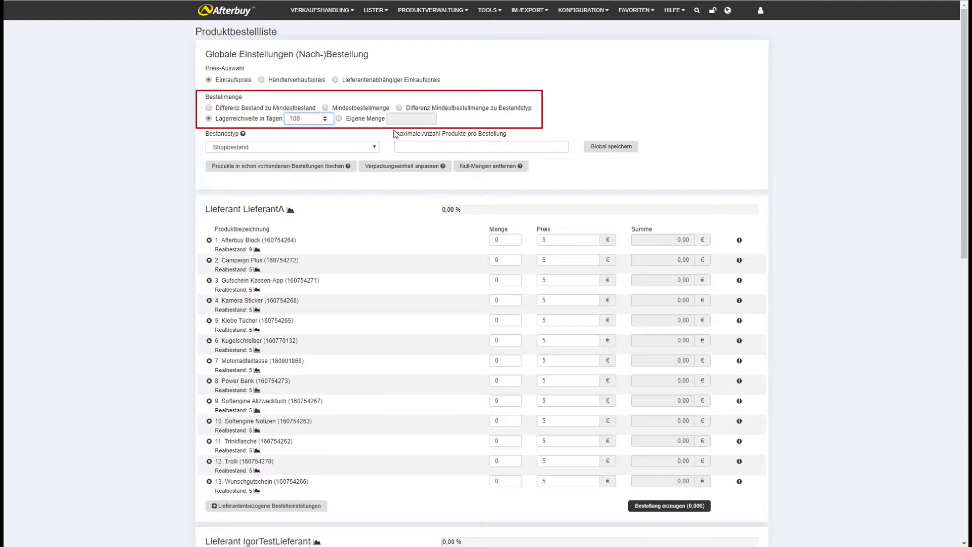
left_click(616, 148)
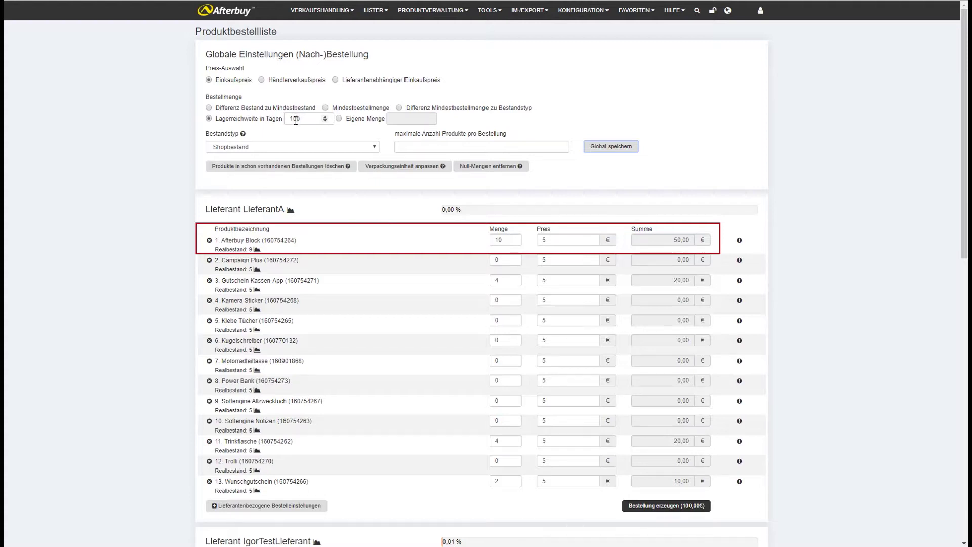
Apply an Eigene Menge of 10 globally, and return the order quantity to Lagerreichweite in Tagen
left_click(338, 119)
left_click(405, 117)
type("10")
left_click(601, 149)
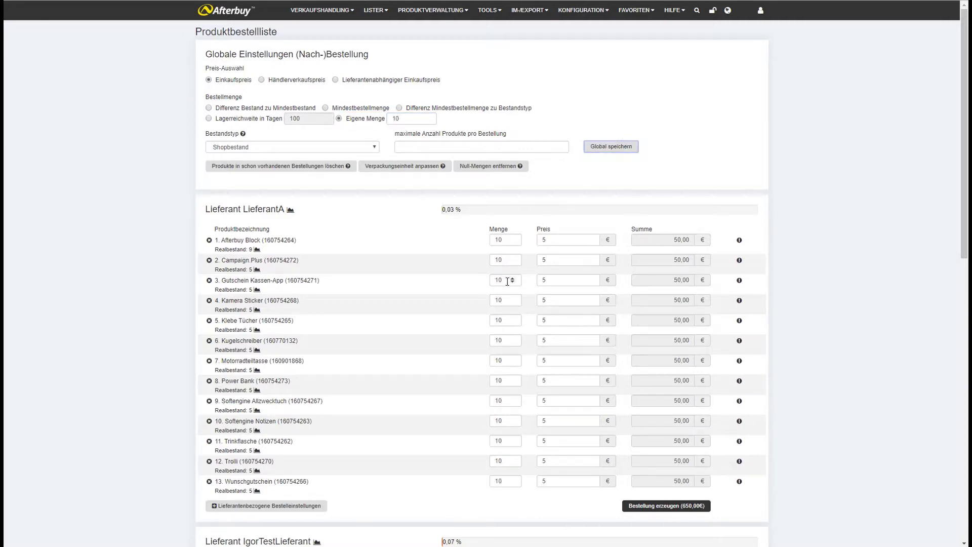
left_click(208, 118)
left_click(611, 147)
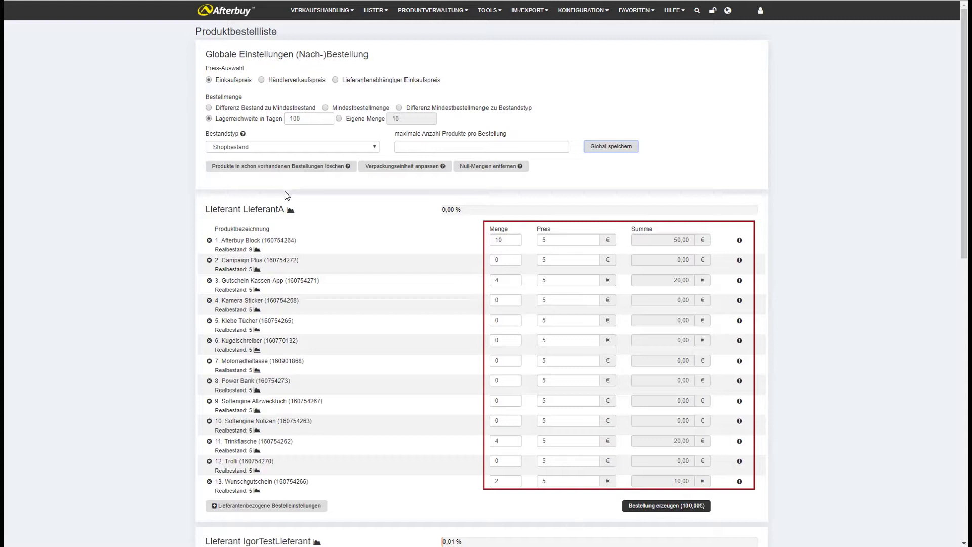
View the sales charts for Afterbuy Block and for all LieferantA products, and hide them again
left_click(257, 249)
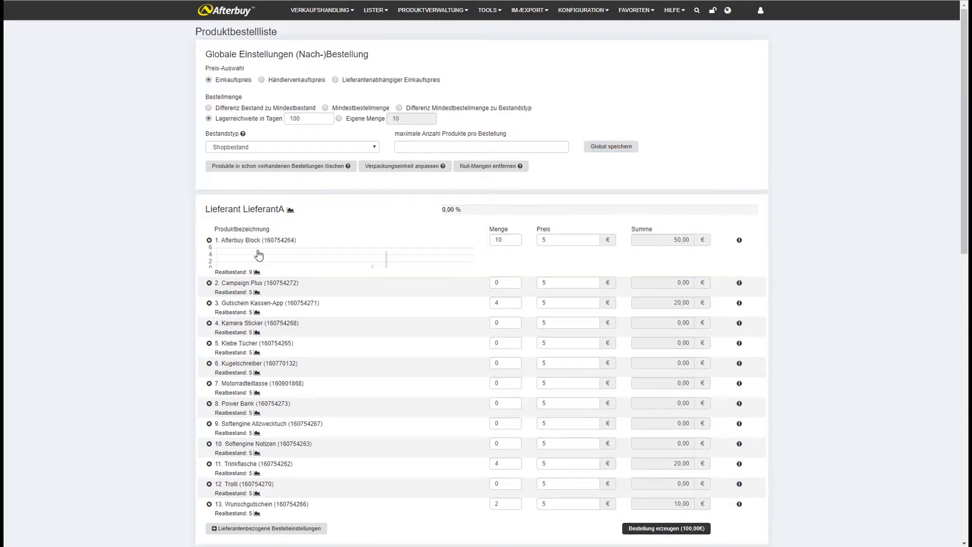
mouse_move(381, 271)
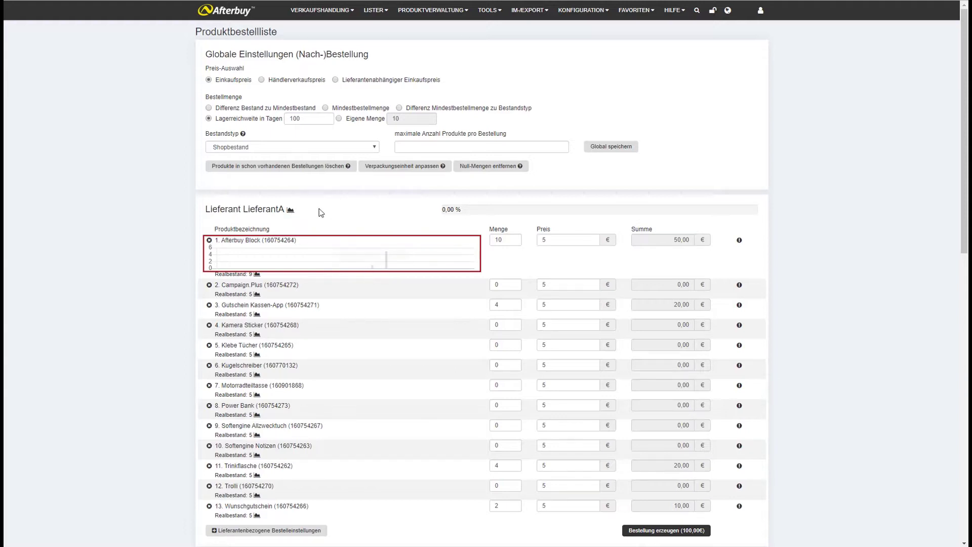
left_click(291, 213)
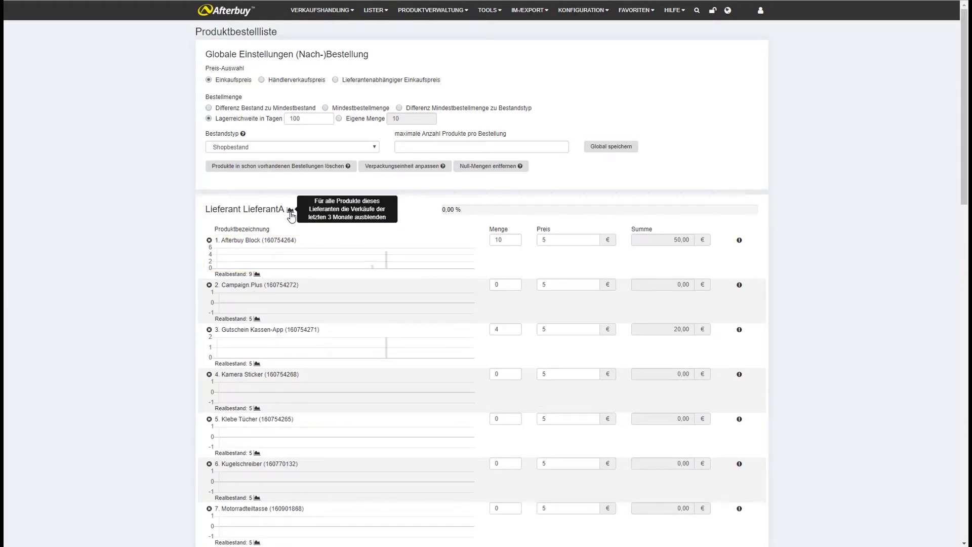
scroll(262, 349, "down", 2)
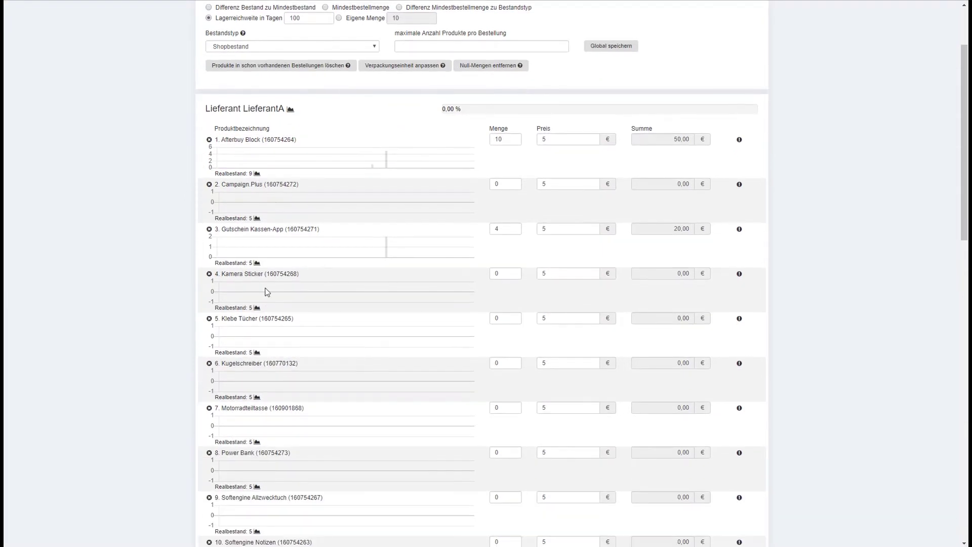
left_click(291, 111)
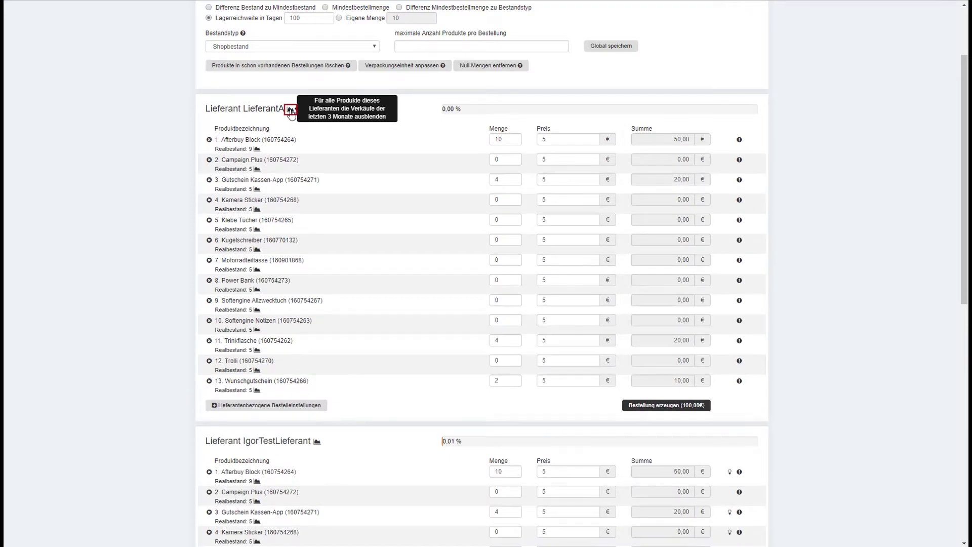
left_click(257, 150)
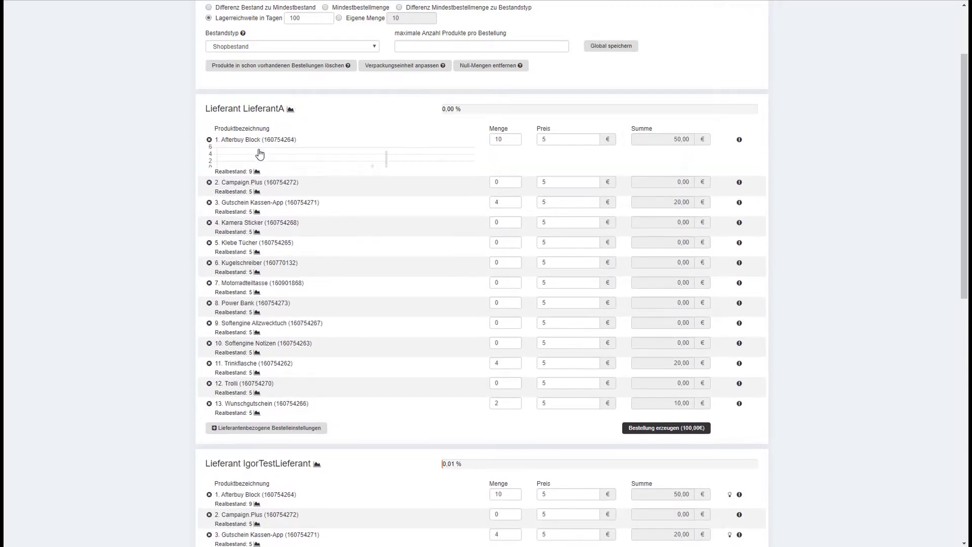
left_click(256, 174)
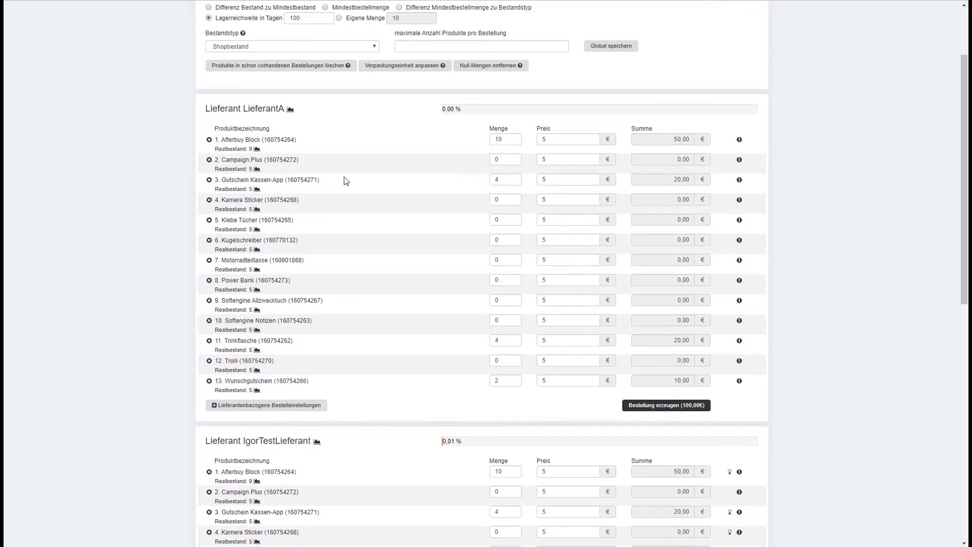
Remove the products that are already in existing orders from the order list
scroll(349, 180, "up", 1)
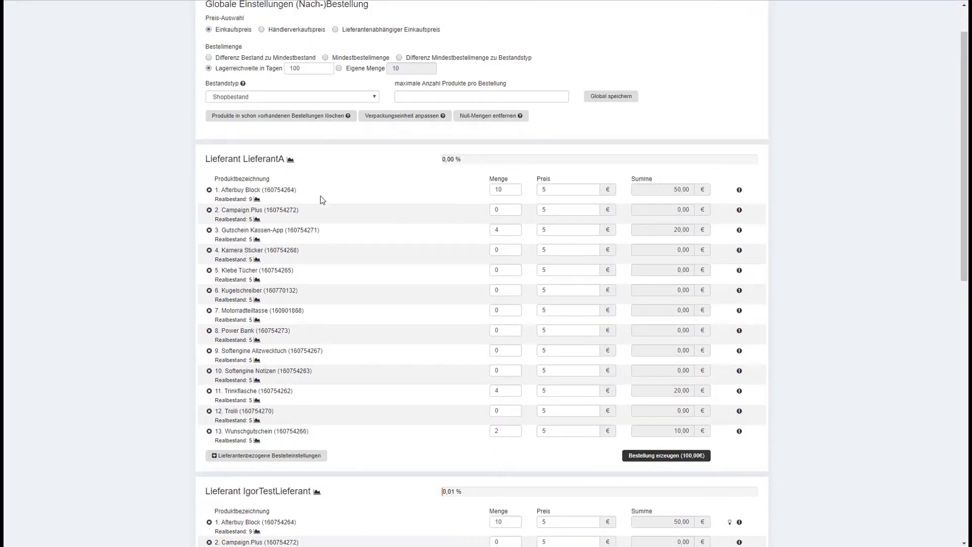
left_click(263, 120)
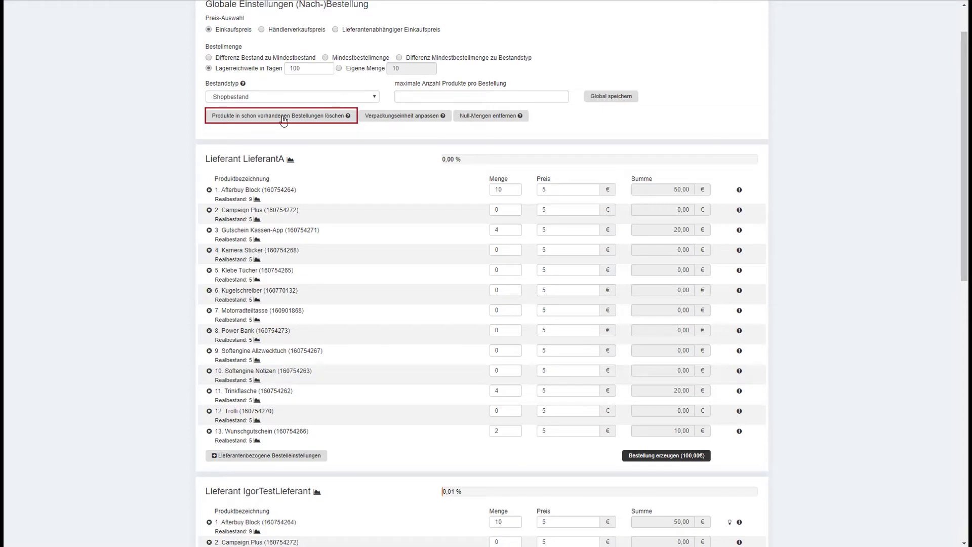
left_click(284, 116)
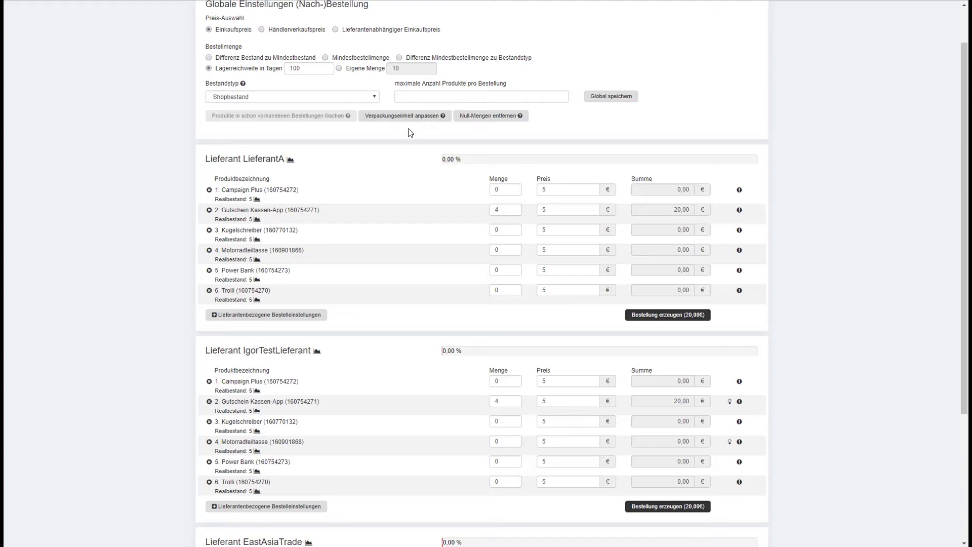
Remove Trolli and Power Bank from LieferantA, and clear all remaining zero-quantity products from the list
left_click(472, 122)
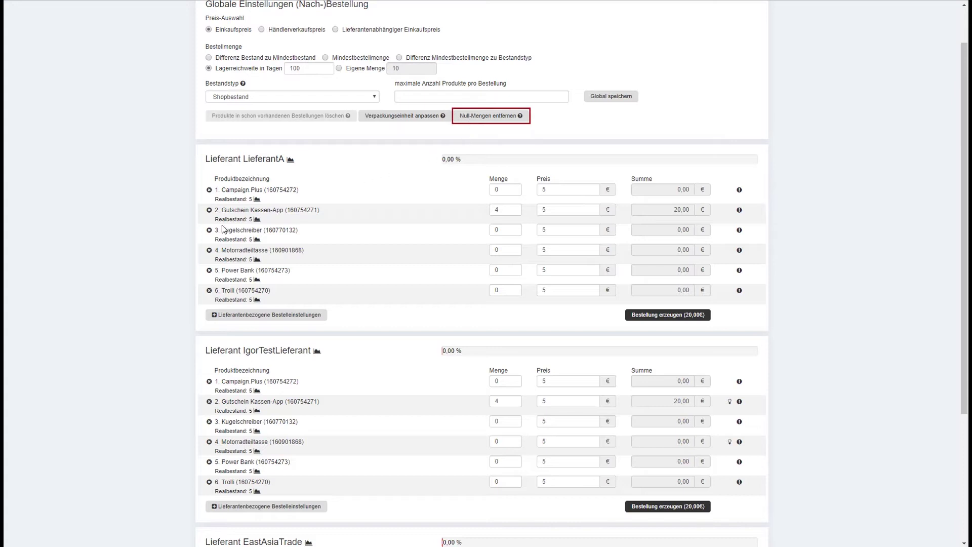
left_click(209, 290)
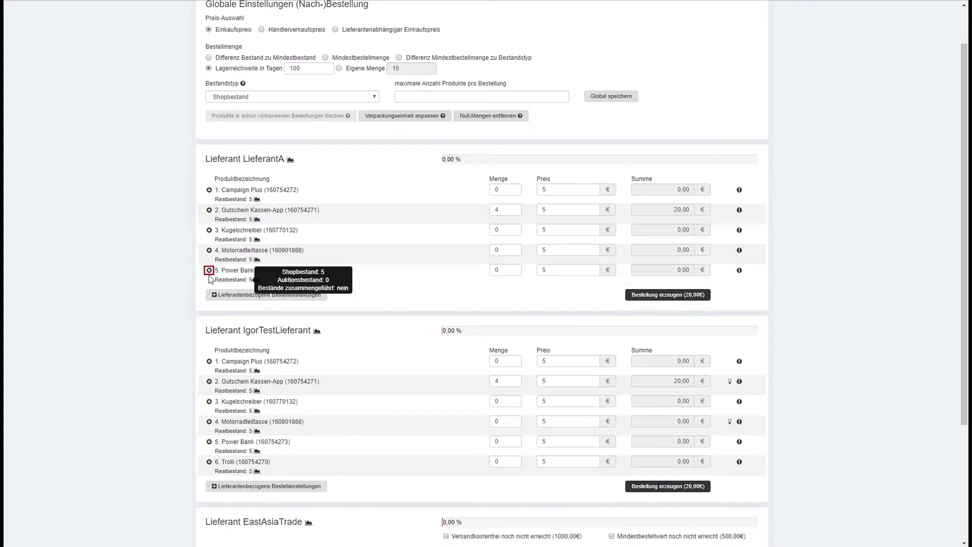
left_click(209, 270)
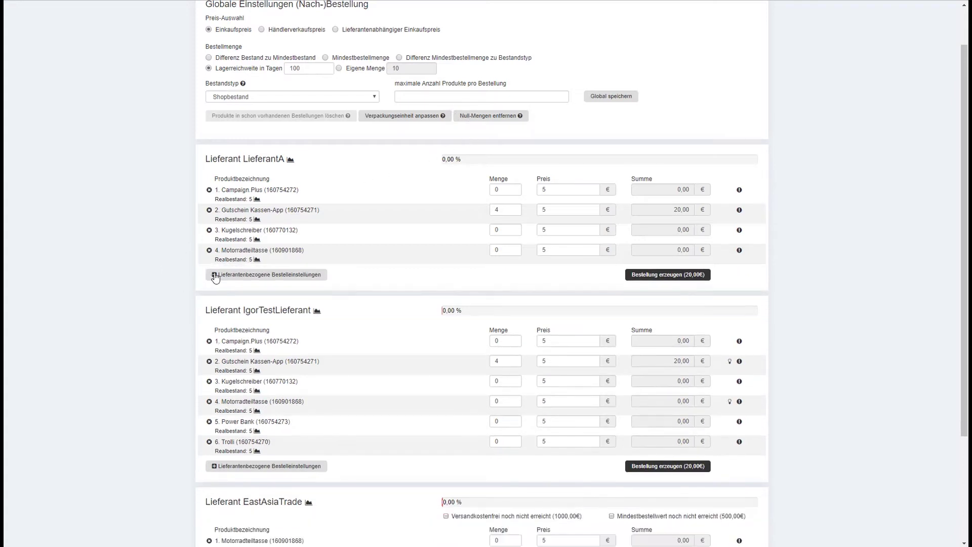
left_click(488, 120)
Check the quantity hint for the second supplier's Gutschein Kassen-App and raise its order quantity to 10
mouse_move(744, 245)
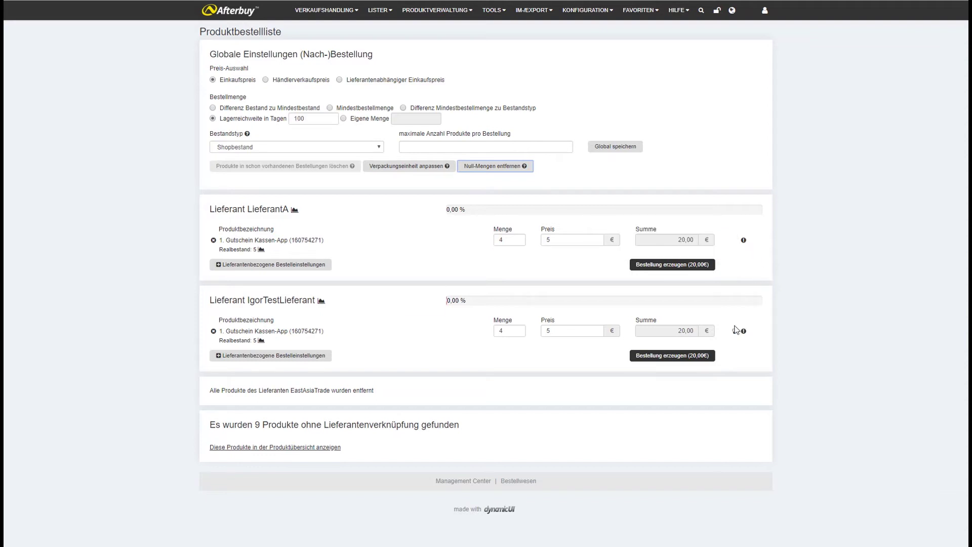
mouse_move(735, 333)
left_click(516, 329)
left_click(517, 328)
left_click(517, 328)
left_click(517, 328)
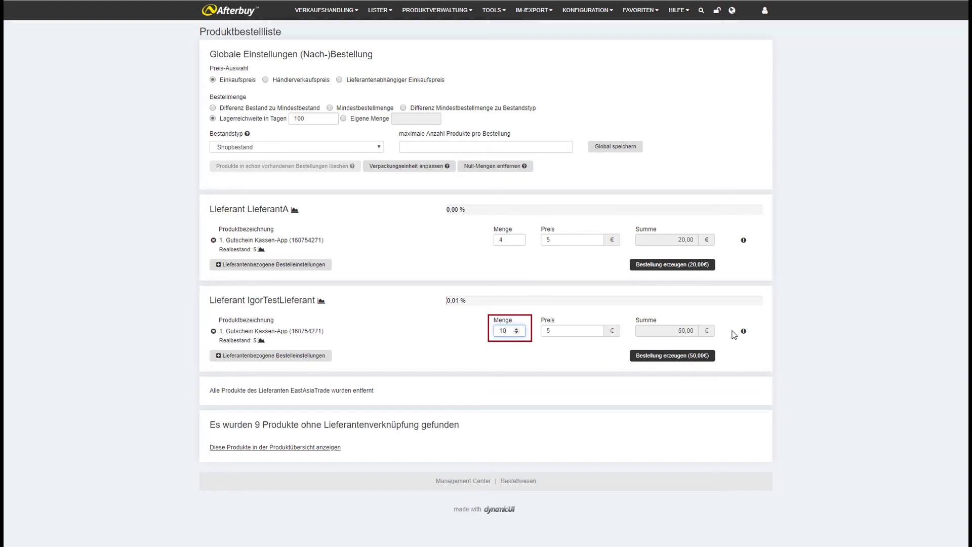
Lower the second supplier's Gutschein Kassen-App order quantity to 4
left_click(517, 333)
left_click(517, 332)
left_click(517, 332)
left_click(517, 332)
left_click(517, 332)
left_click(517, 332)
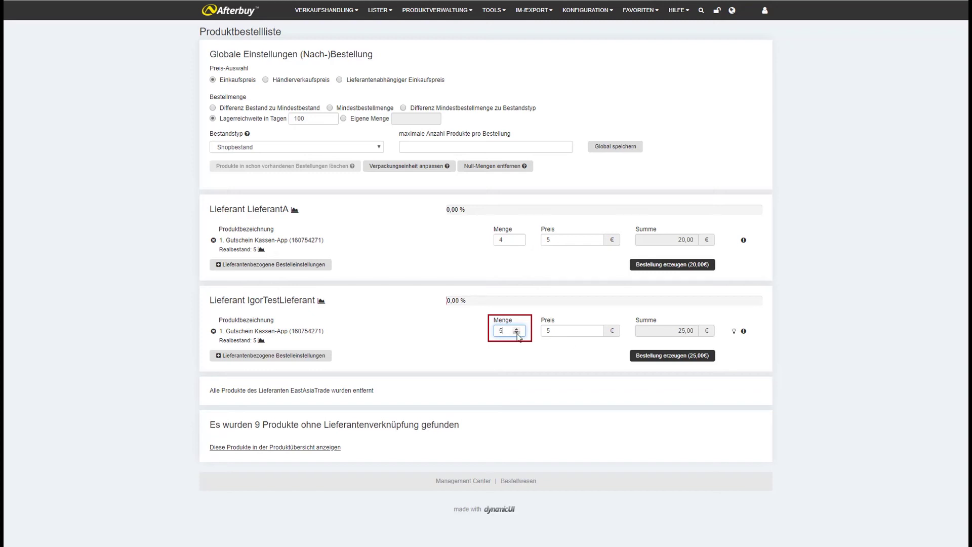
left_click(737, 357)
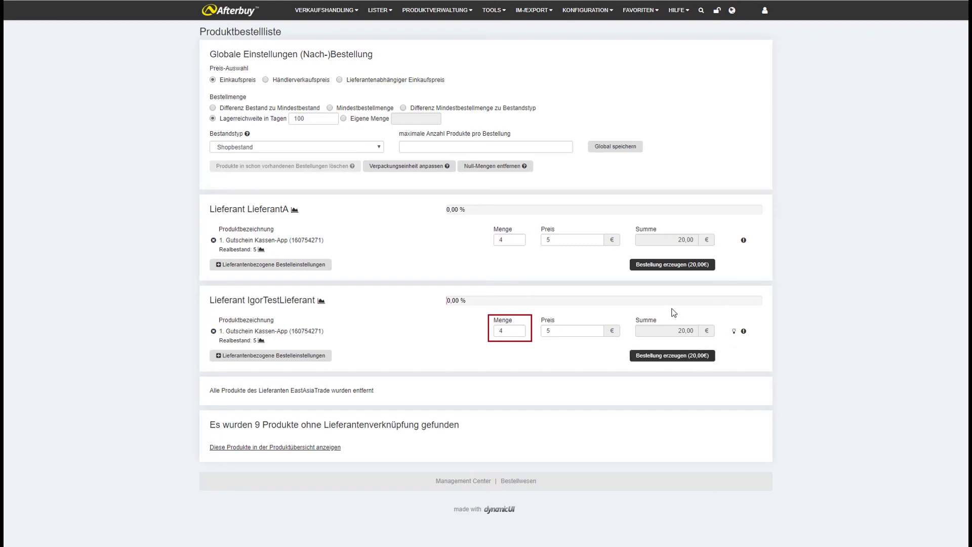
Adjust the order quantities to the packaging unit and generate the second supplier's order
left_click(417, 170)
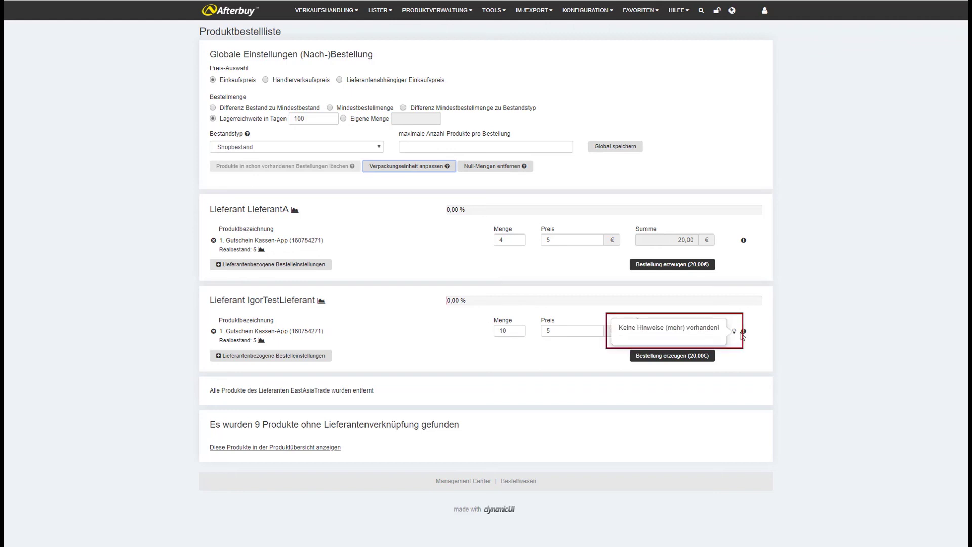
left_click(682, 358)
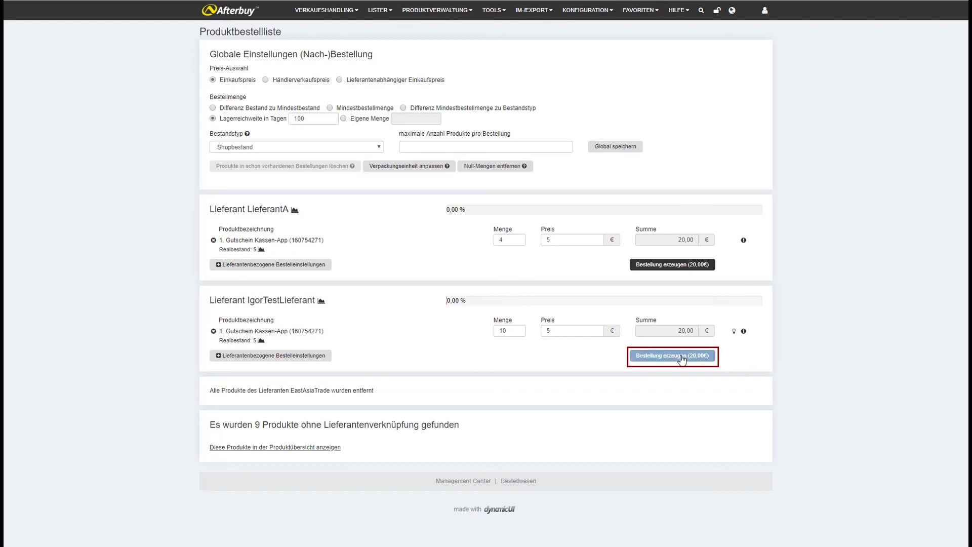